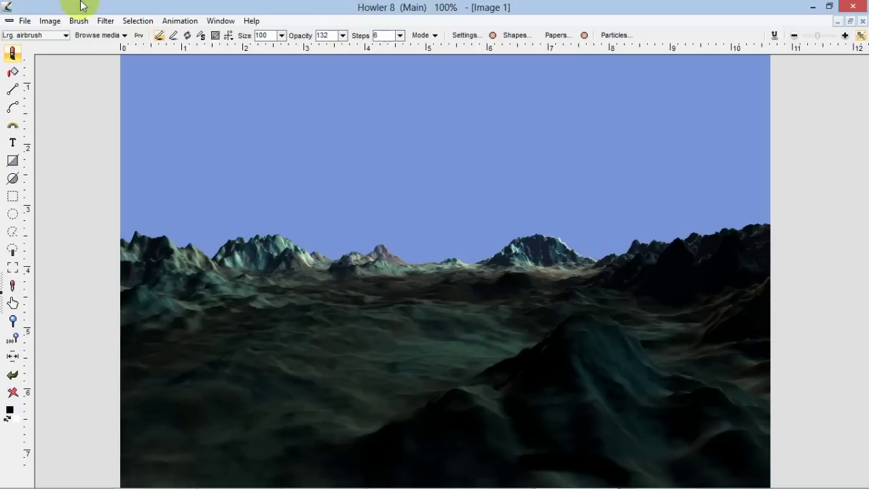
Step: Render a Plasma noise texture over the main image in Grays at scale 7
{"action": "left_click", "coordinate": [105, 20]}
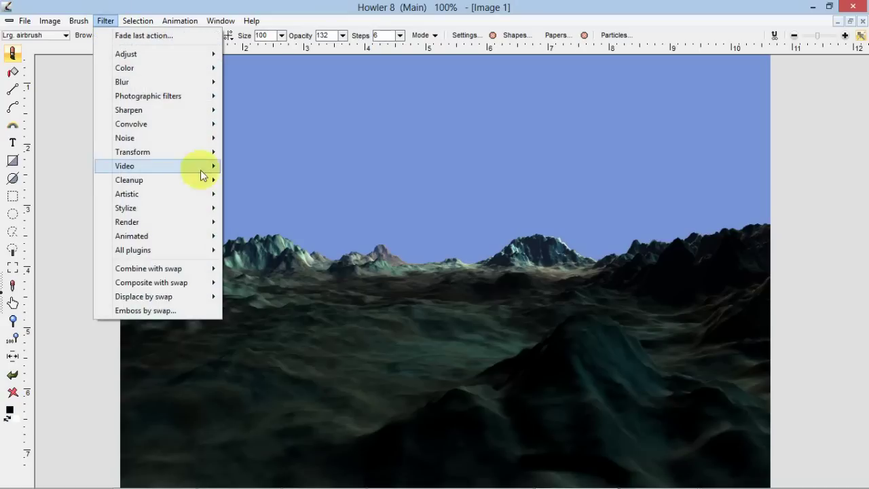
{"action": "mouse_move", "coordinate": [184, 219]}
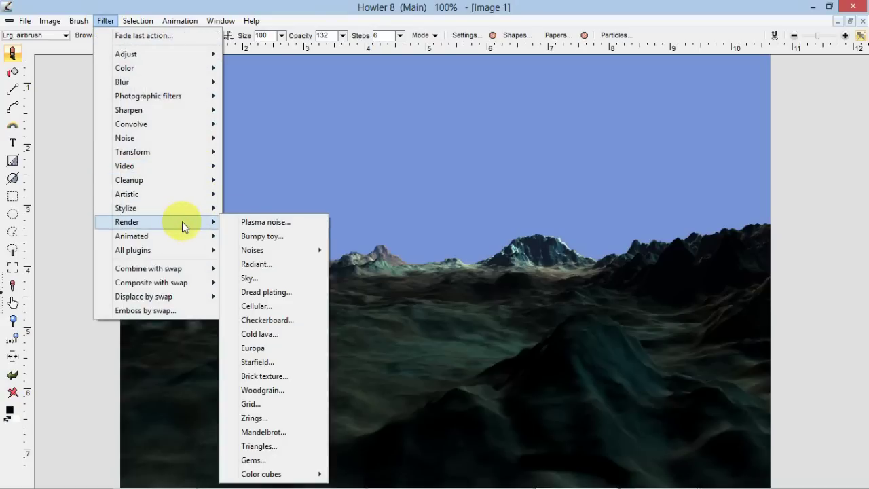
{"action": "left_click", "coordinate": [268, 224]}
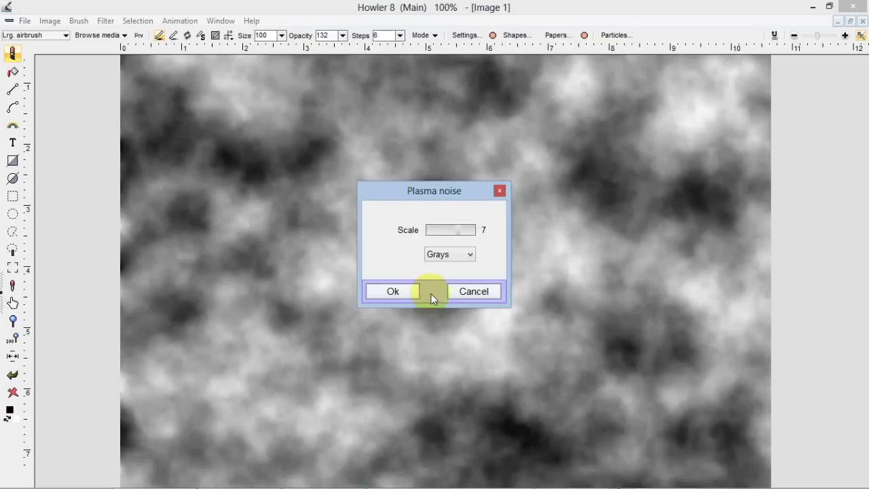
{"action": "left_click", "coordinate": [415, 288]}
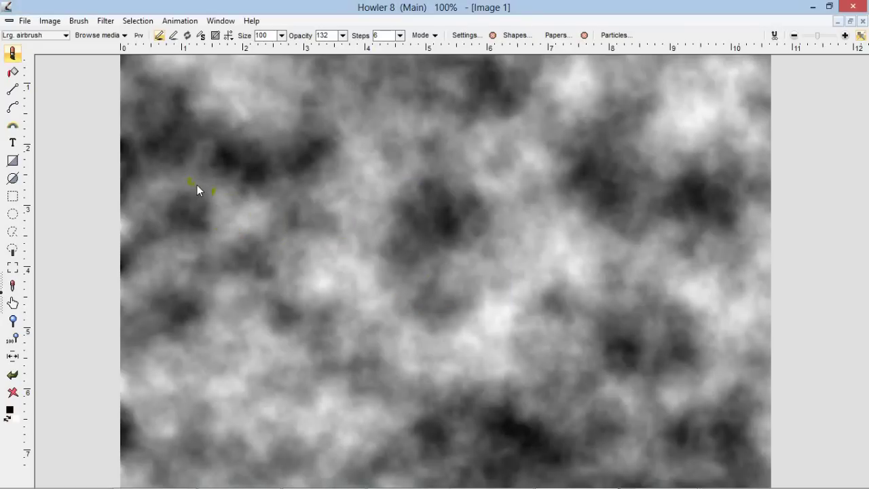
Step: Preview the plasma noise as terrain in the 3D Designer and close it without applying
{"action": "left_click", "coordinate": [105, 21]}
{"action": "mouse_move", "coordinate": [213, 151]}
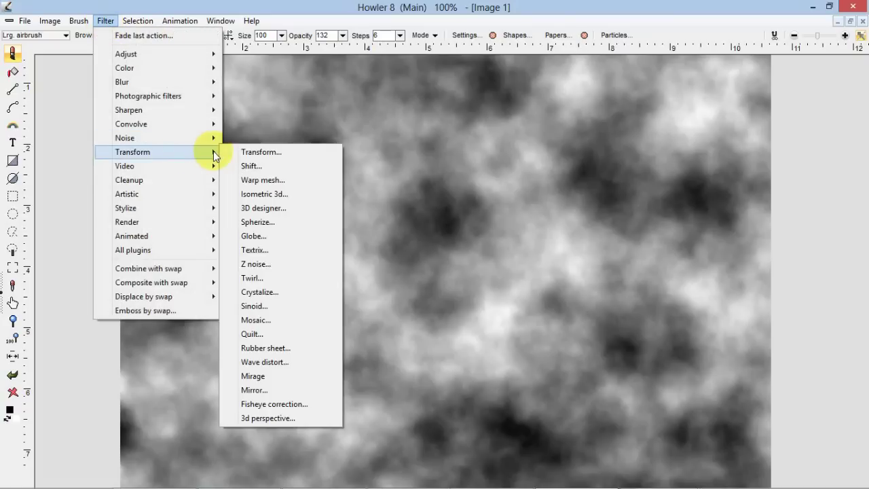
{"action": "left_click", "coordinate": [303, 208]}
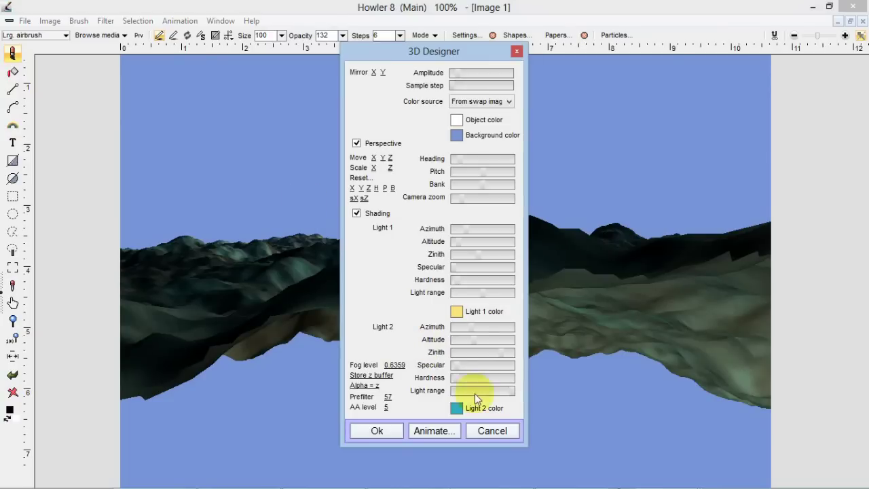
{"action": "left_click", "coordinate": [491, 430]}
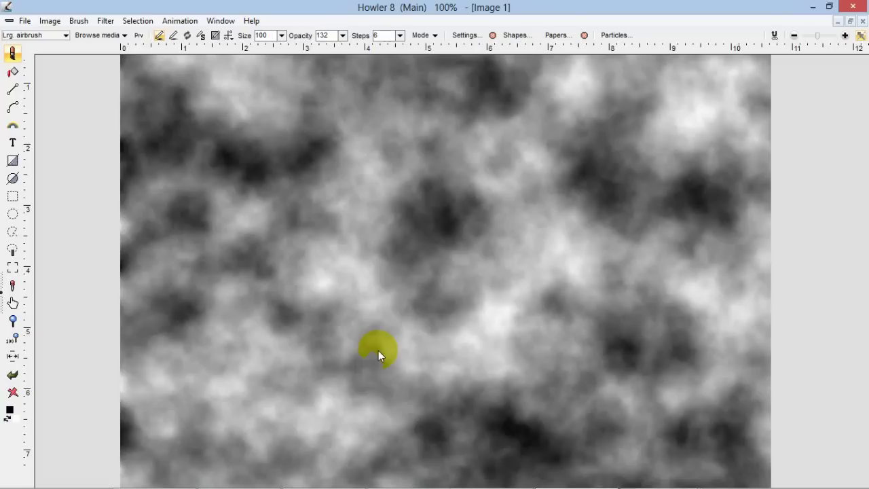
Step: Start a Curves adjustment on the plasma noise and reset the RGB curve to a straight line
{"action": "left_click", "coordinate": [107, 24]}
{"action": "mouse_move", "coordinate": [132, 50]}
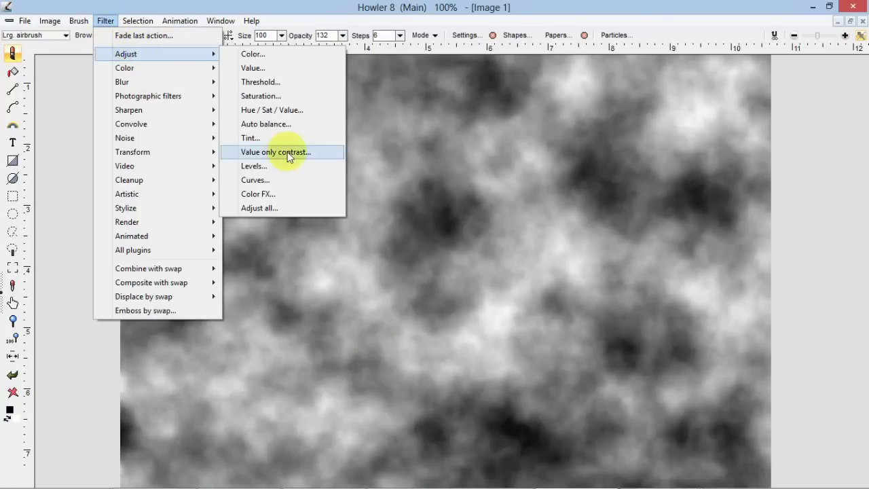
{"action": "left_click", "coordinate": [286, 180]}
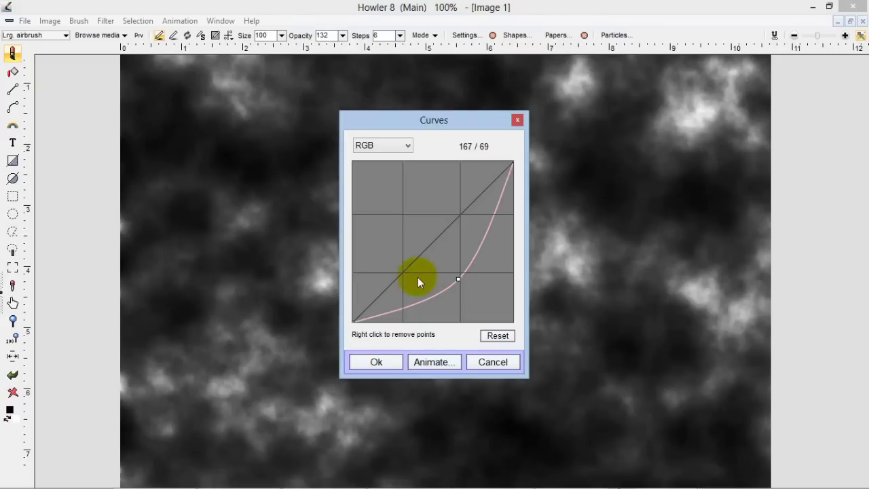
{"action": "left_click_drag", "start_coordinate": [459, 279], "coordinate": [439, 258]}
{"action": "left_click", "coordinate": [496, 337]}
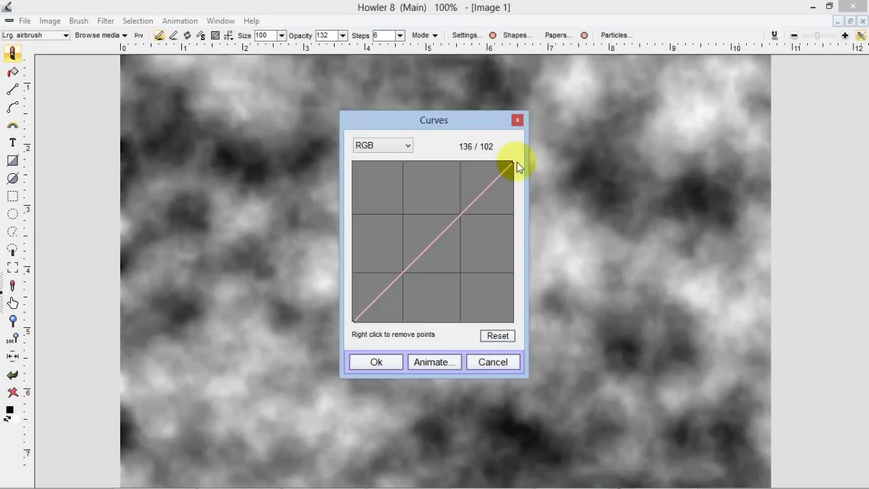
Step: Bend the RGB curve downward with one control point at 181 / 66 and apply it to the plasma noise
{"action": "left_click_drag", "start_coordinate": [517, 163], "coordinate": [527, 252]}
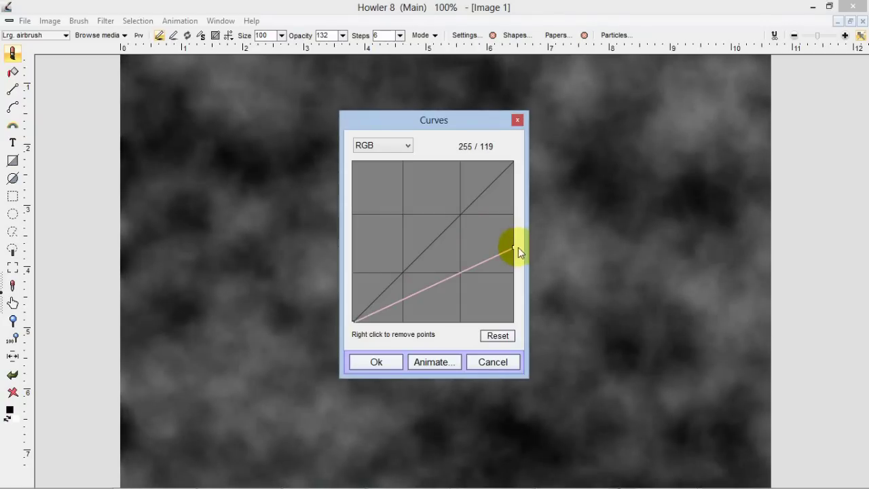
{"action": "left_click_drag", "start_coordinate": [513, 250], "coordinate": [502, 175]}
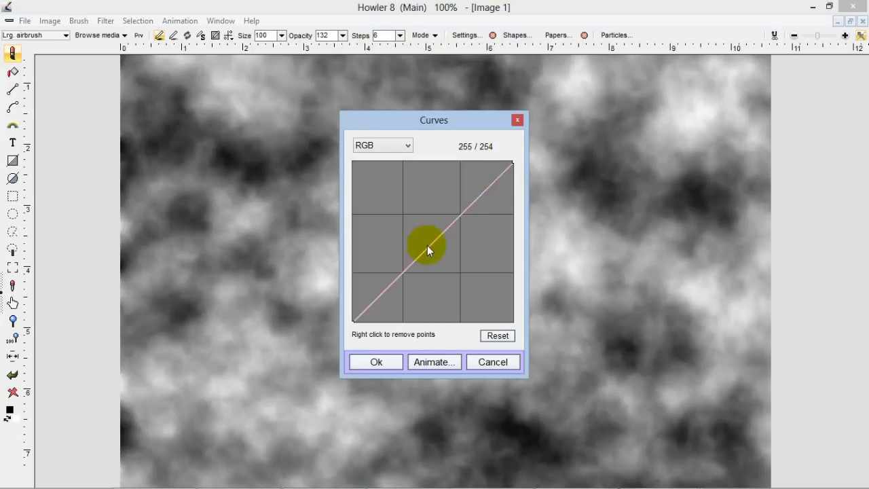
{"action": "left_click_drag", "start_coordinate": [430, 245], "coordinate": [462, 276]}
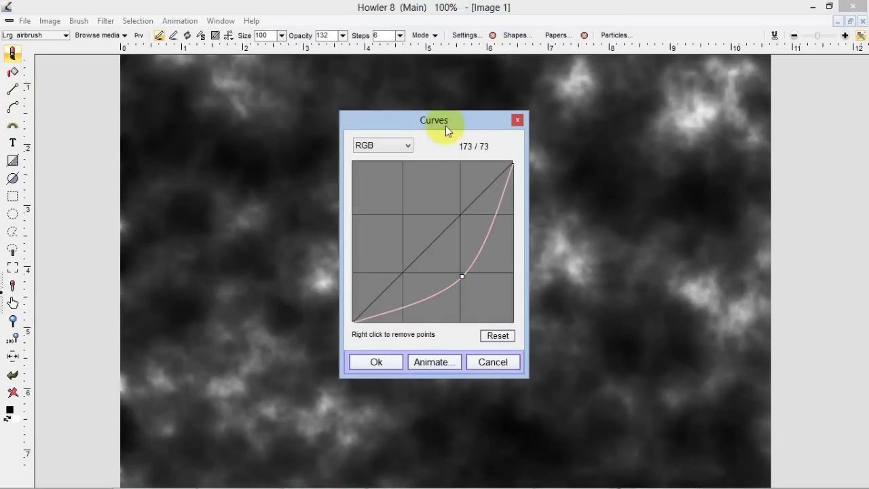
{"action": "left_click_drag", "start_coordinate": [479, 121], "coordinate": [582, 112]}
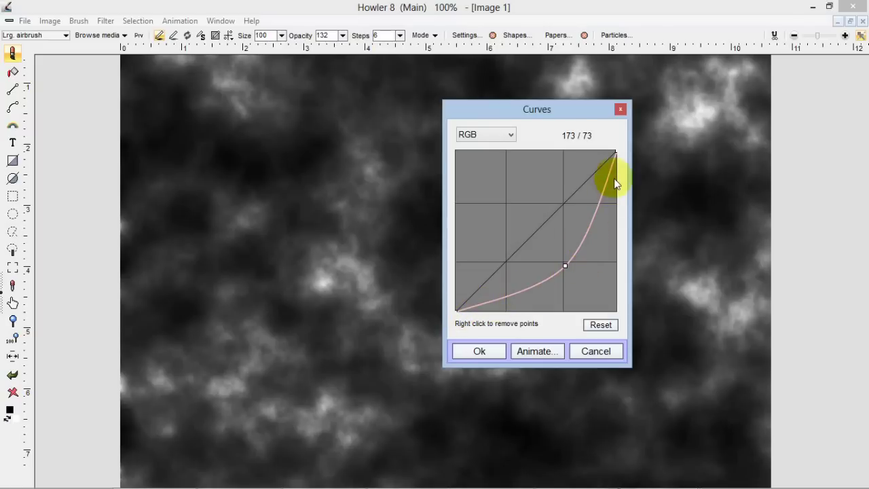
{"action": "left_click_drag", "start_coordinate": [564, 267], "coordinate": [571, 270]}
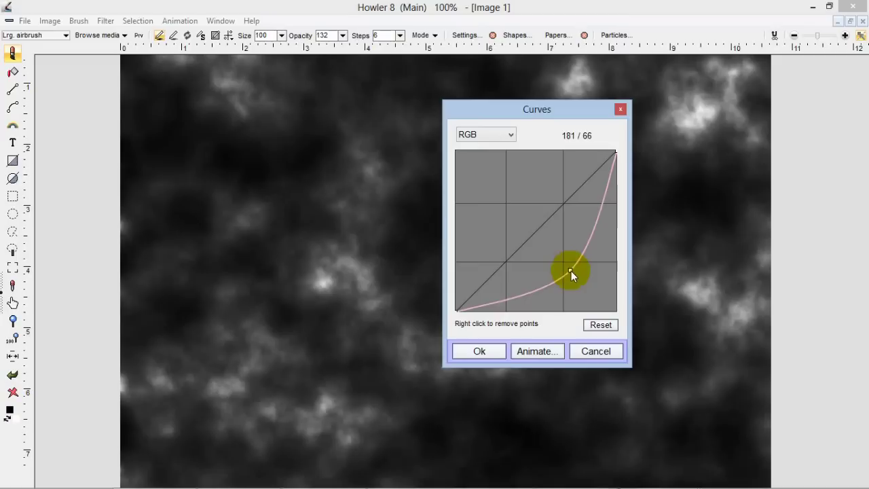
{"action": "left_click", "coordinate": [497, 347]}
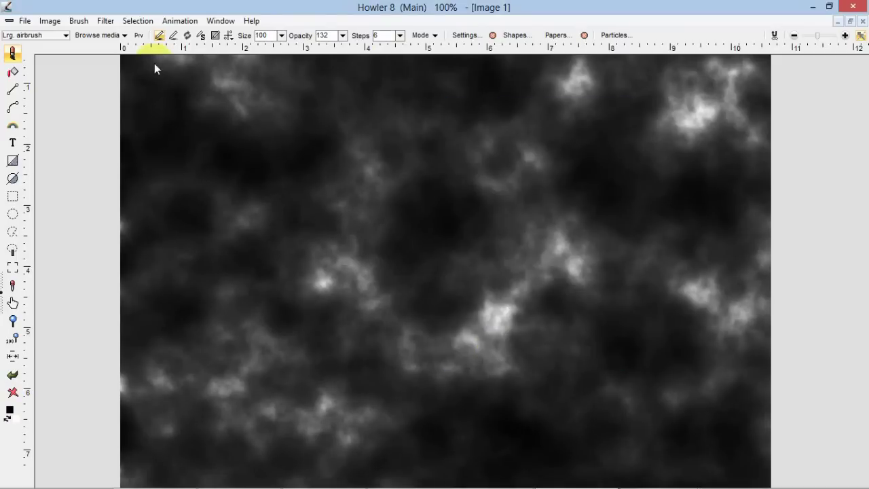
Step: Examine the darkened heightmap as terrain in the 3D Designer, then cancel without rendering
{"action": "left_click", "coordinate": [105, 21]}
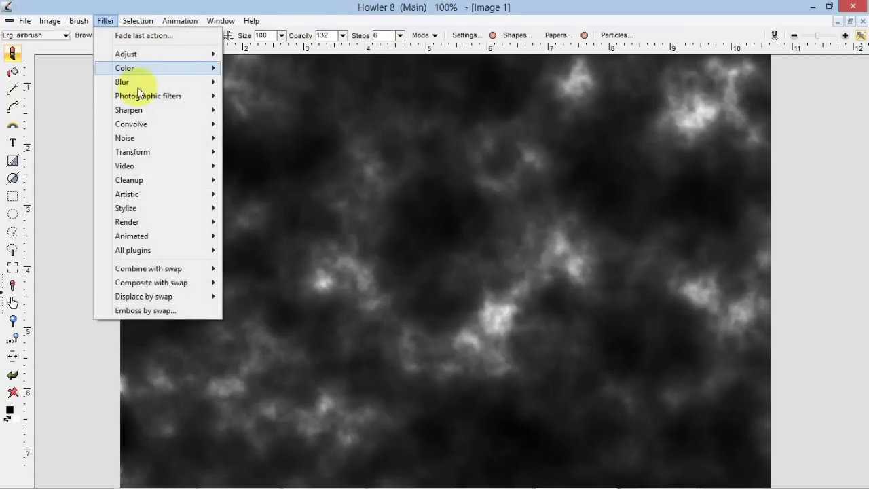
{"action": "mouse_move", "coordinate": [145, 153]}
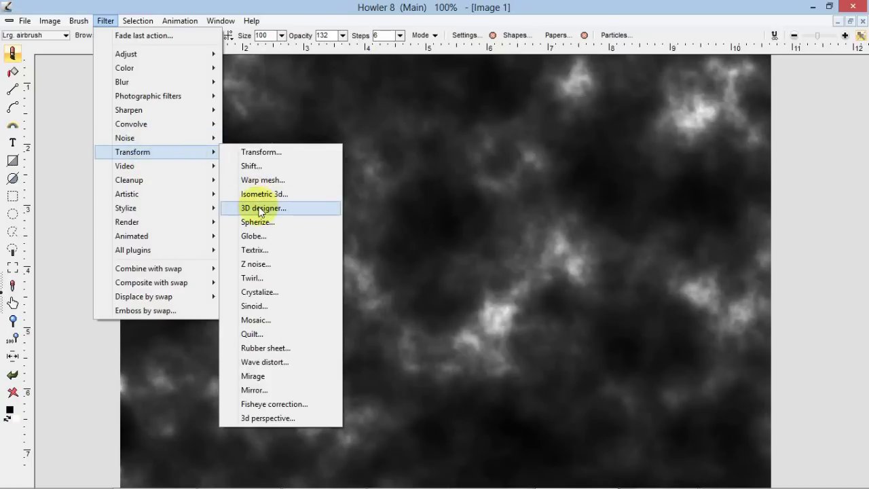
{"action": "left_click", "coordinate": [259, 207]}
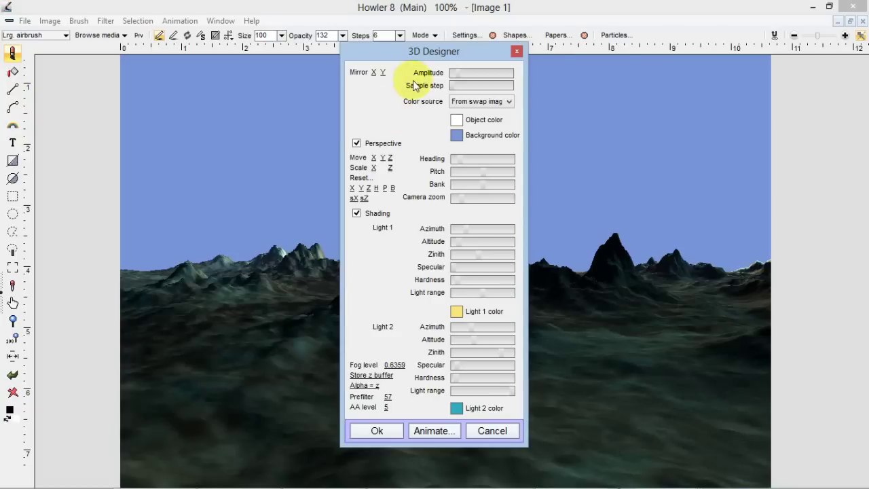
{"action": "left_click_drag", "start_coordinate": [435, 53], "coordinate": [131, 60]}
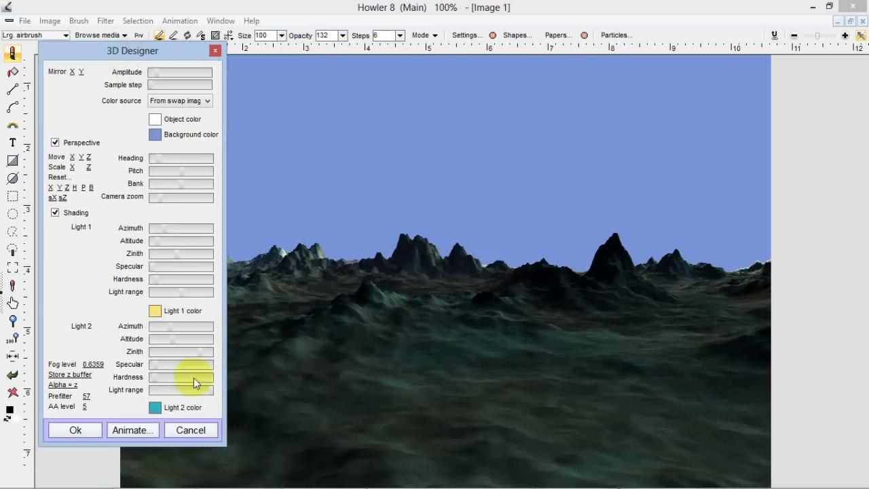
{"action": "left_click", "coordinate": [204, 429]}
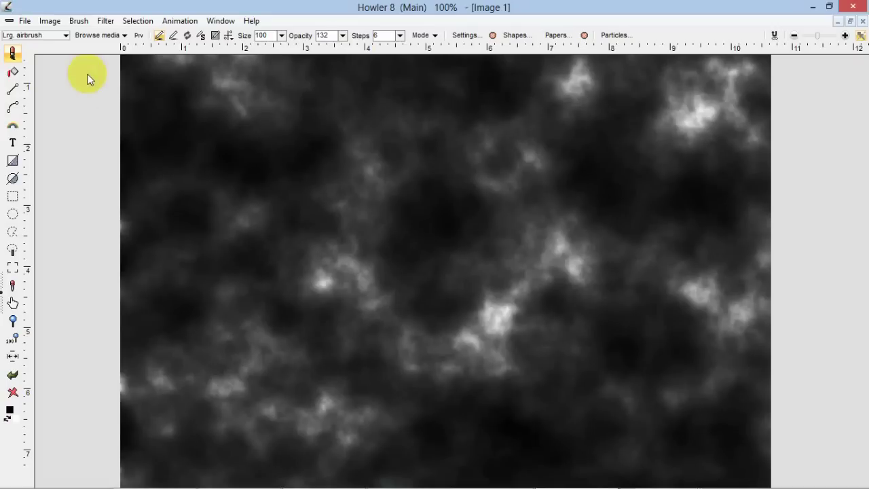
Step: Swap buffers to show the swap image and clear it to white
{"action": "left_click", "coordinate": [50, 20]}
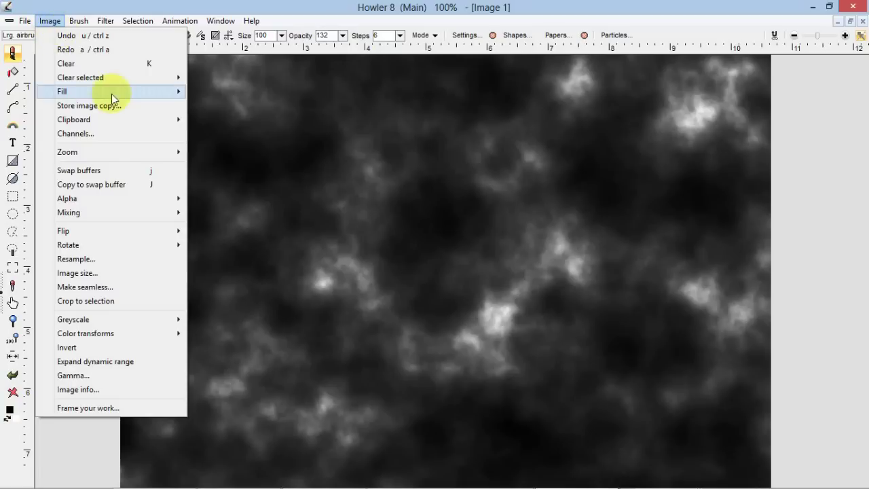
{"action": "left_click", "coordinate": [105, 173]}
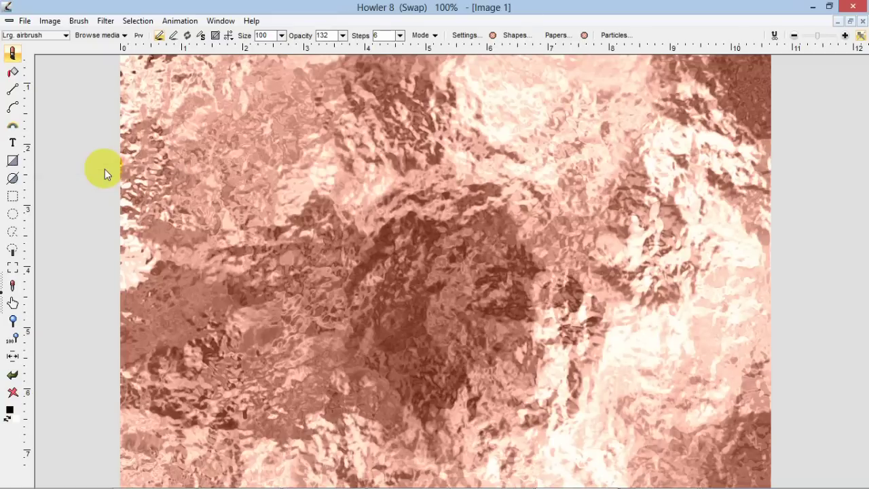
{"action": "left_click", "coordinate": [12, 391]}
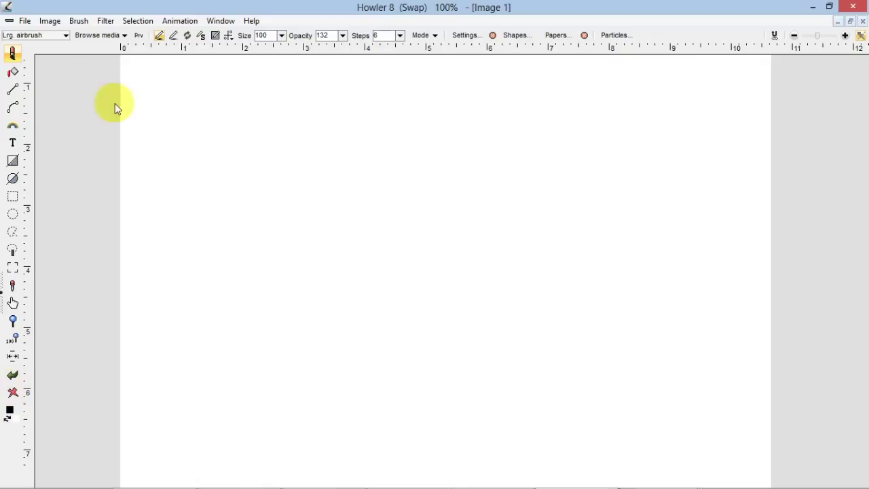
Step: Fill the swap image with Plasma noise in Grays at scale 7
{"action": "left_click", "coordinate": [105, 21]}
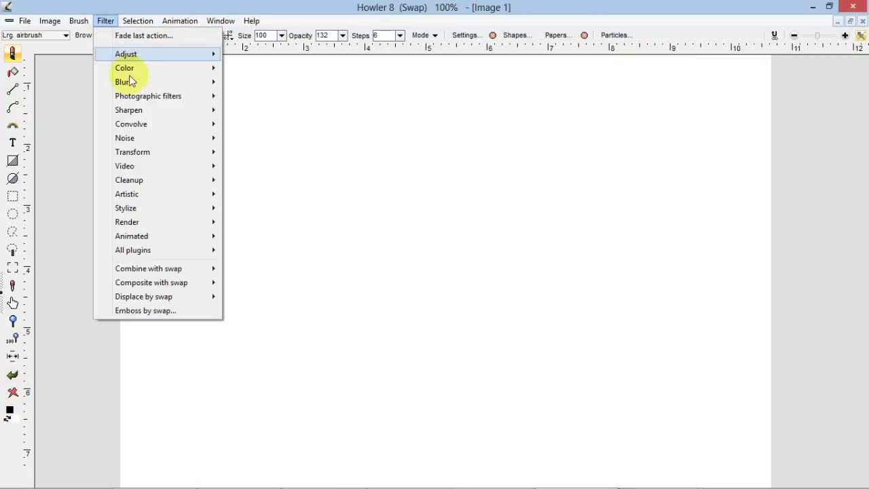
{"action": "mouse_move", "coordinate": [161, 222]}
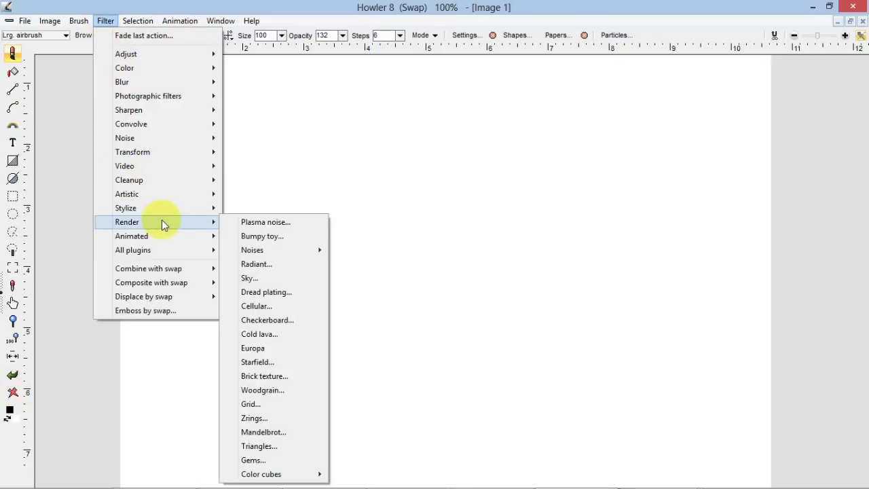
{"action": "left_click", "coordinate": [250, 225]}
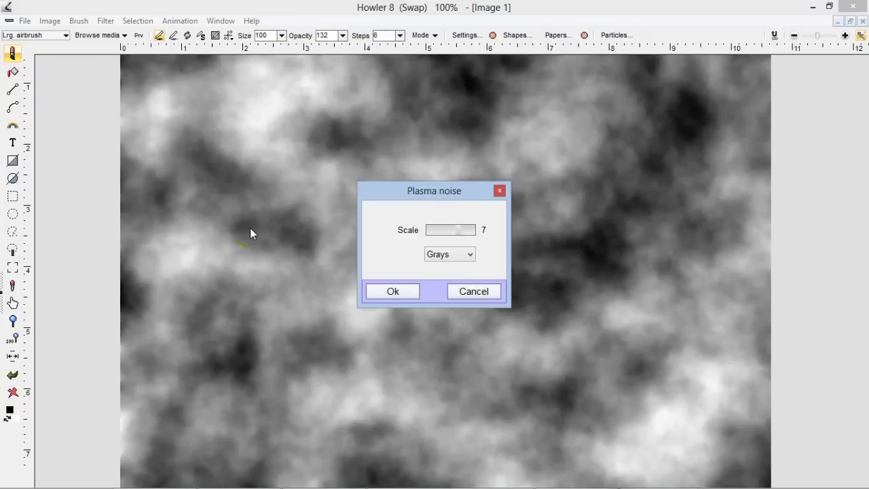
{"action": "left_click", "coordinate": [392, 291]}
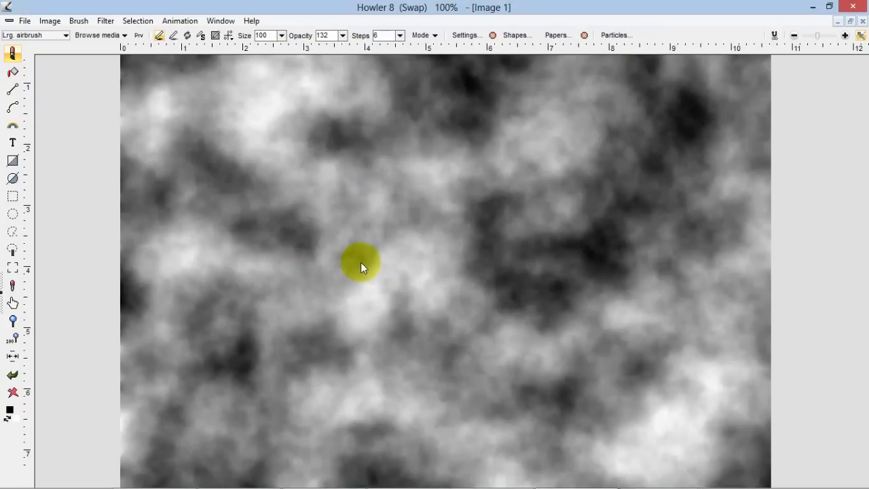
Step: Compare the main heightmap with the swap image by swapping buffers there and back
{"action": "left_click", "coordinate": [49, 21]}
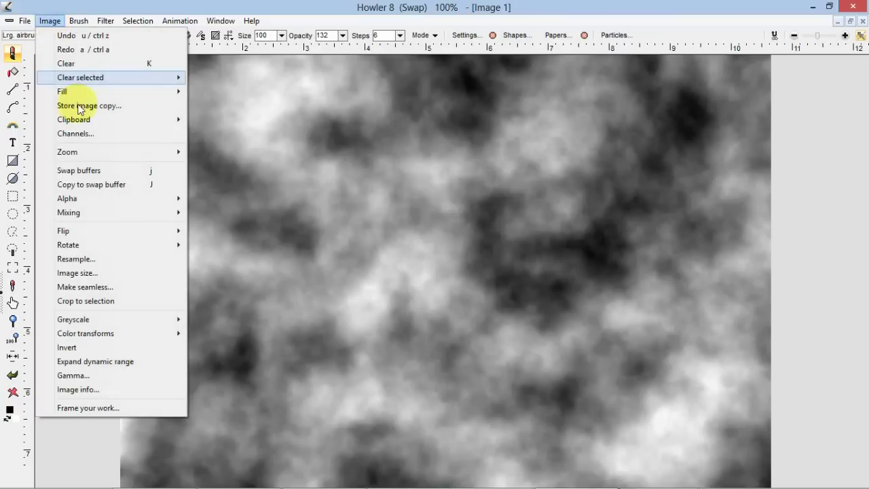
{"action": "left_click", "coordinate": [99, 170]}
{"action": "left_click", "coordinate": [50, 21]}
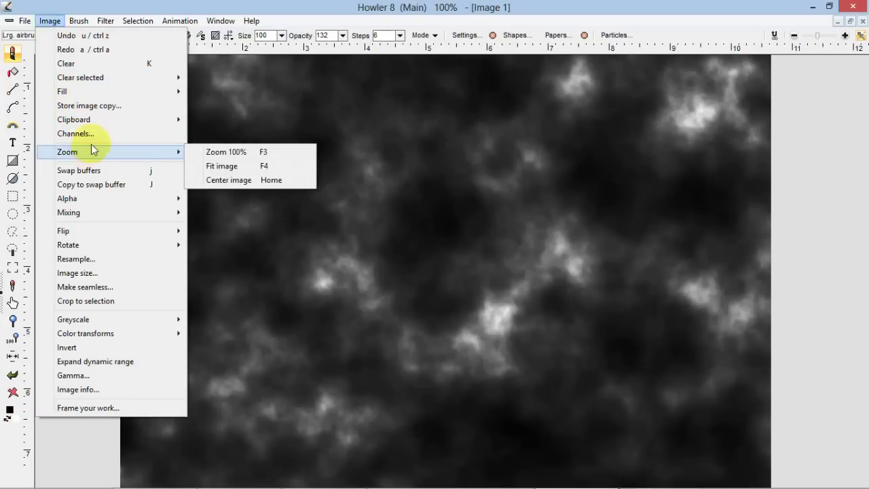
{"action": "left_click", "coordinate": [95, 174]}
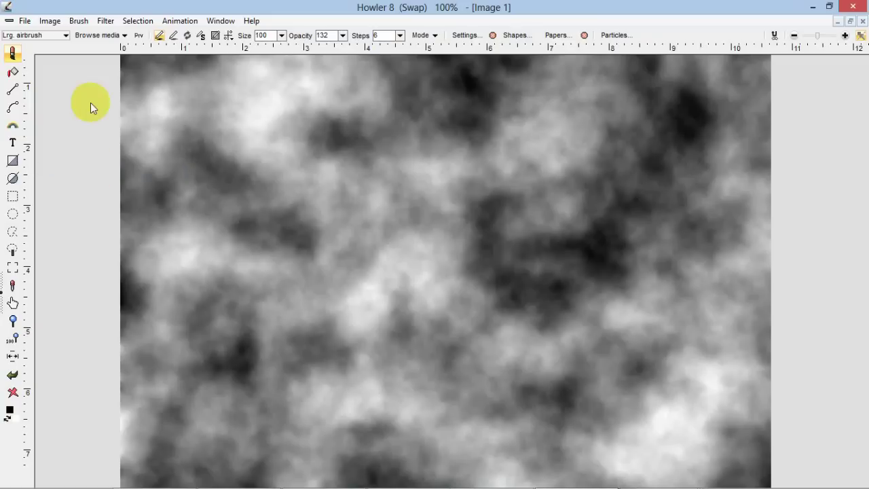
Step: Apply the Normal displace filter to the swap image, displacing it by the other buffer at strength 100
{"action": "left_click", "coordinate": [106, 21]}
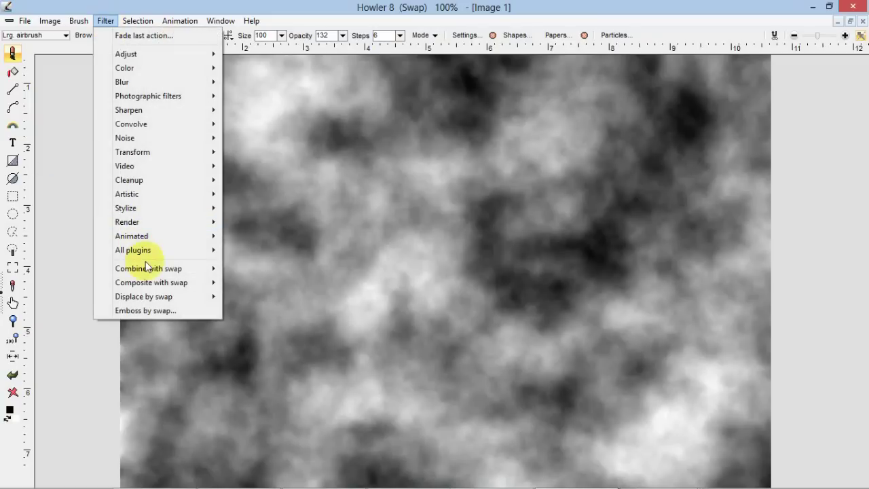
{"action": "mouse_move", "coordinate": [154, 304]}
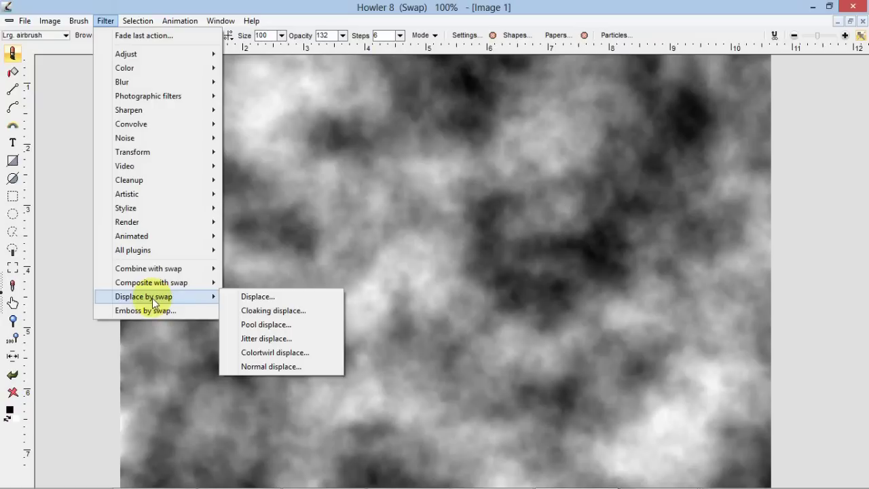
{"action": "left_click", "coordinate": [303, 366]}
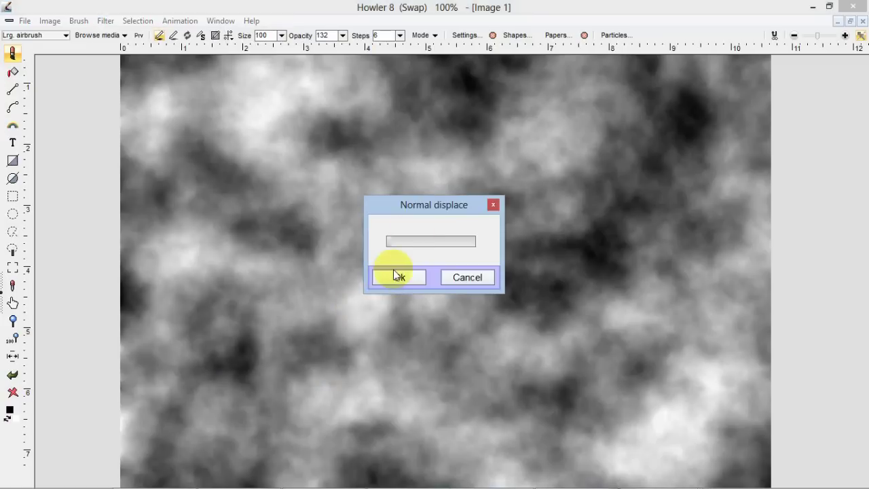
{"action": "left_click_drag", "start_coordinate": [394, 240], "coordinate": [432, 244]}
{"action": "left_click_drag", "start_coordinate": [435, 242], "coordinate": [477, 238]}
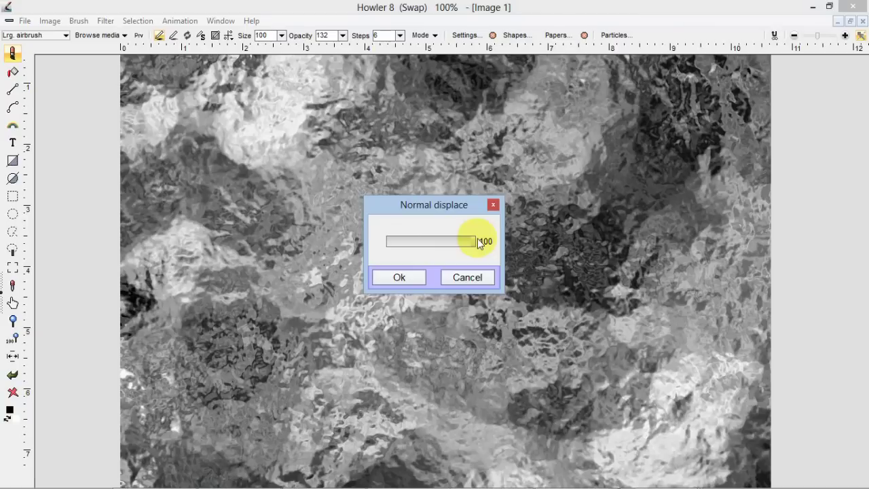
{"action": "left_click", "coordinate": [417, 276]}
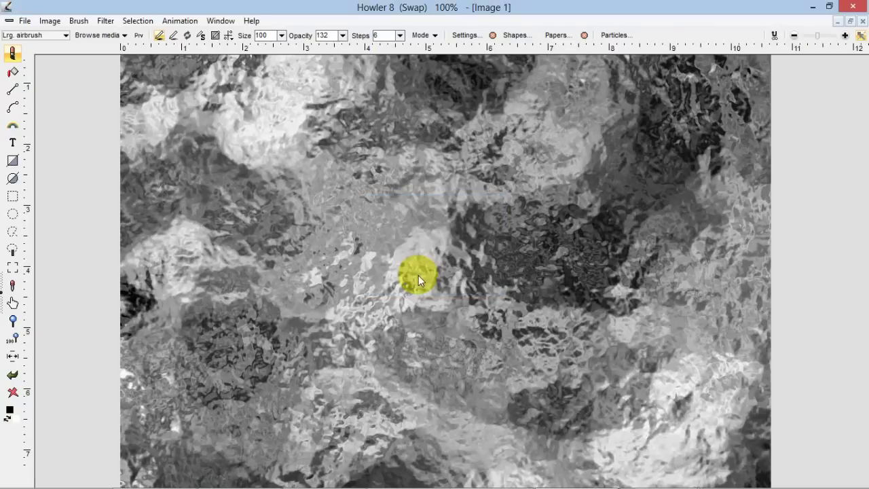
Step: Tint the displaced texture reddish-brown with an additive color adjustment of Red 100, Green 36 and Blue 18
{"action": "left_click", "coordinate": [105, 20]}
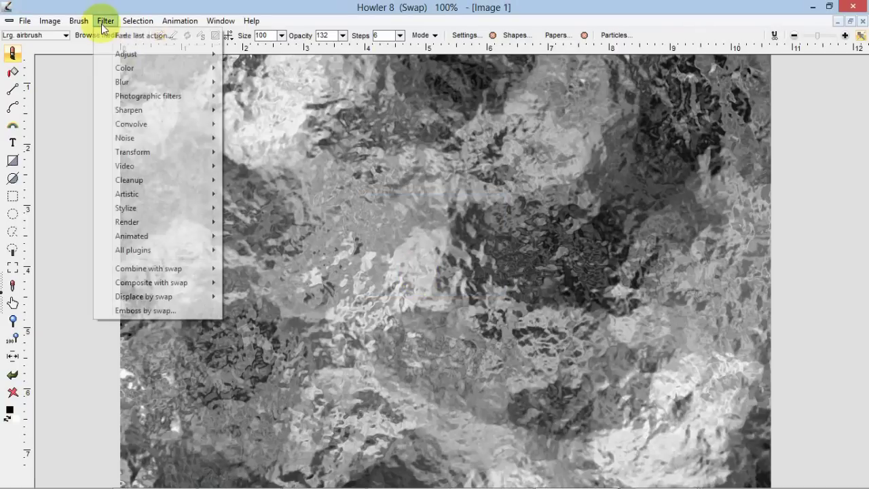
{"action": "mouse_move", "coordinate": [121, 54]}
{"action": "left_click", "coordinate": [258, 54]}
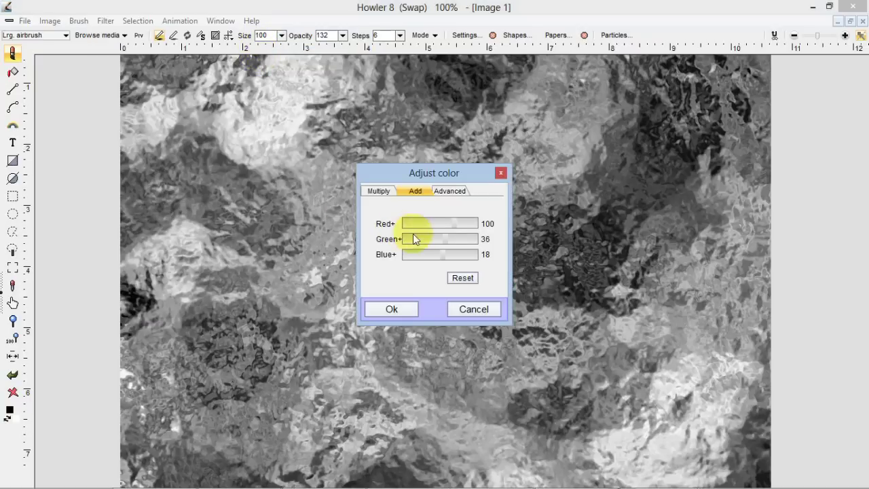
{"action": "left_click", "coordinate": [378, 190]}
{"action": "left_click", "coordinate": [413, 191]}
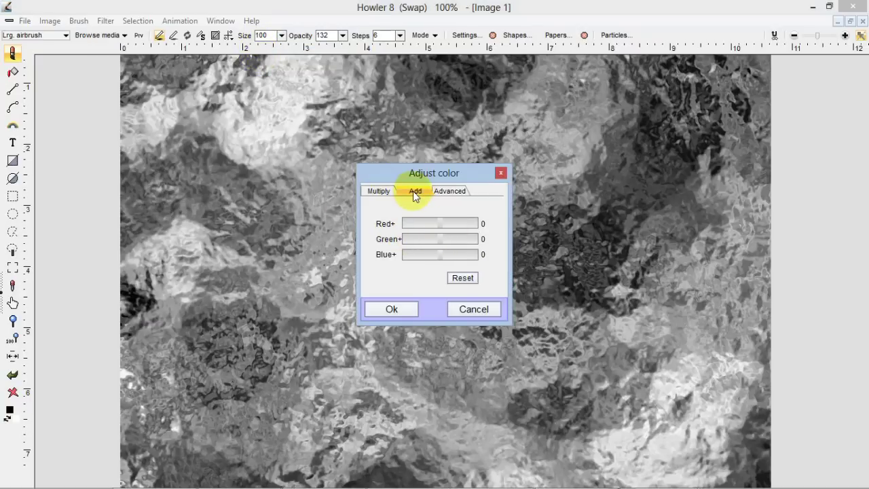
{"action": "left_click", "coordinate": [454, 225]}
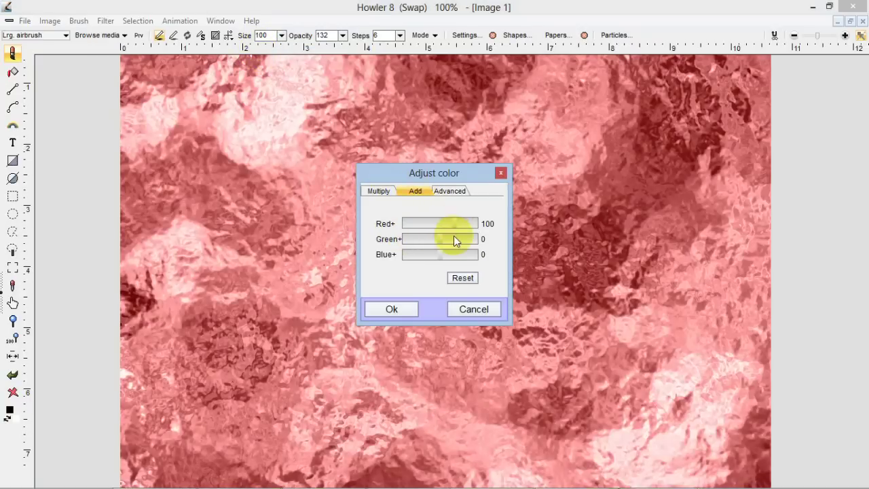
{"action": "left_click", "coordinate": [453, 238]}
{"action": "mouse_move", "coordinate": [452, 239]}
{"action": "left_mouse_down"}
{"action": "mouse_move", "coordinate": [460, 239]}
{"action": "mouse_move", "coordinate": [444, 239]}
{"action": "left_mouse_up"}
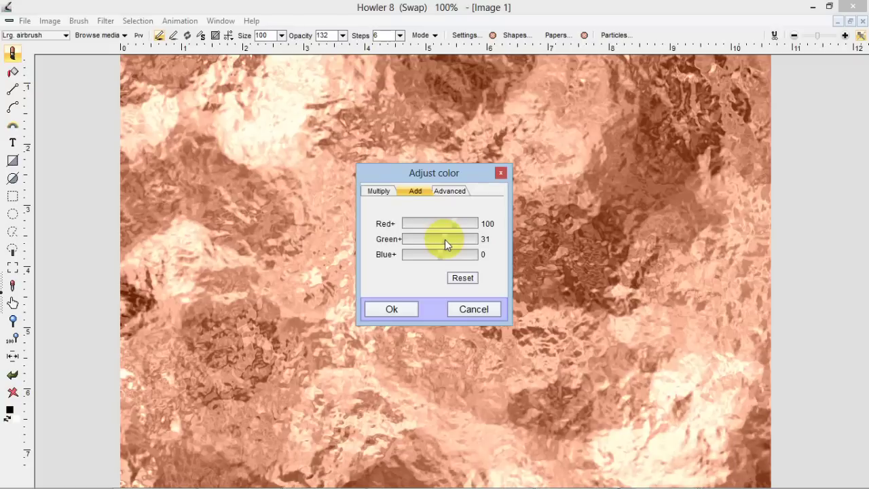
{"action": "left_click_drag", "start_coordinate": [445, 240], "coordinate": [442, 257]}
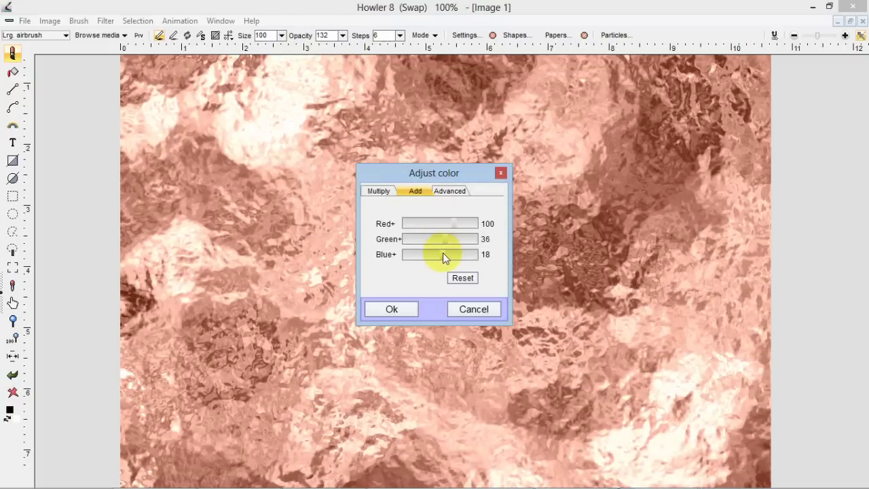
{"action": "left_click", "coordinate": [409, 309]}
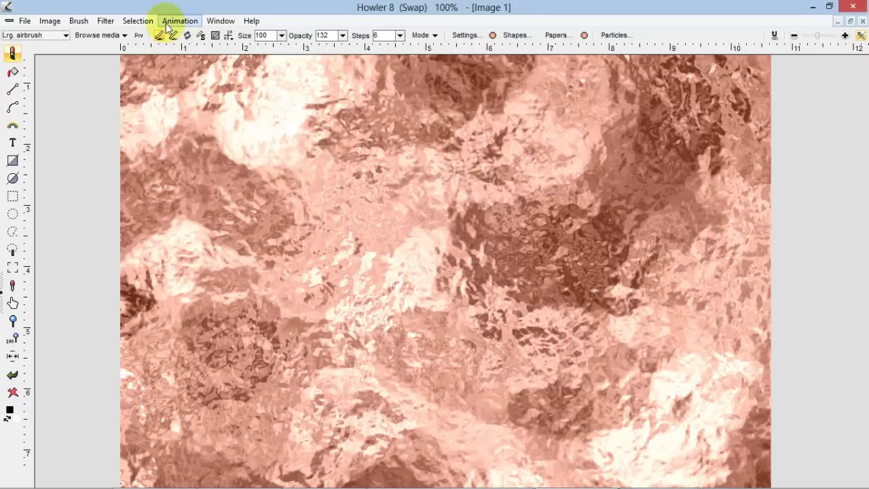
Step: Switch to painting on the alpha channel and move the Paint on alpha notice away from the middle of the canvas
{"action": "left_click", "coordinate": [139, 21]}
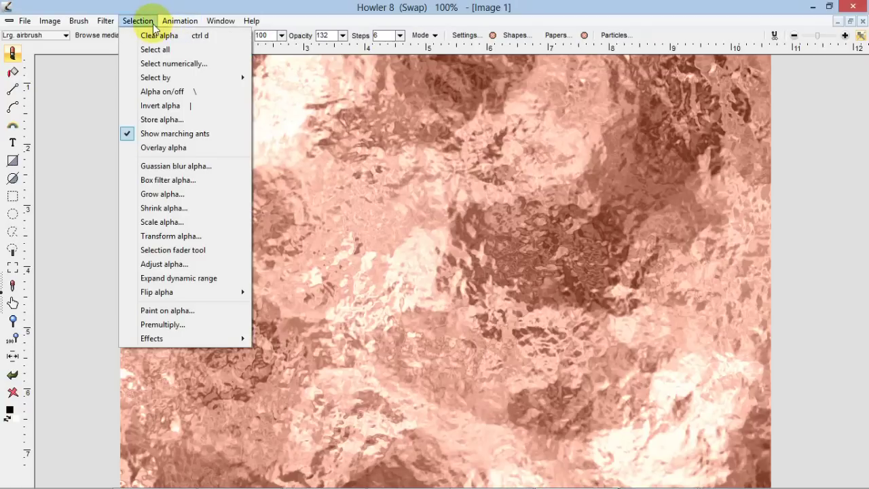
{"action": "mouse_move", "coordinate": [191, 343]}
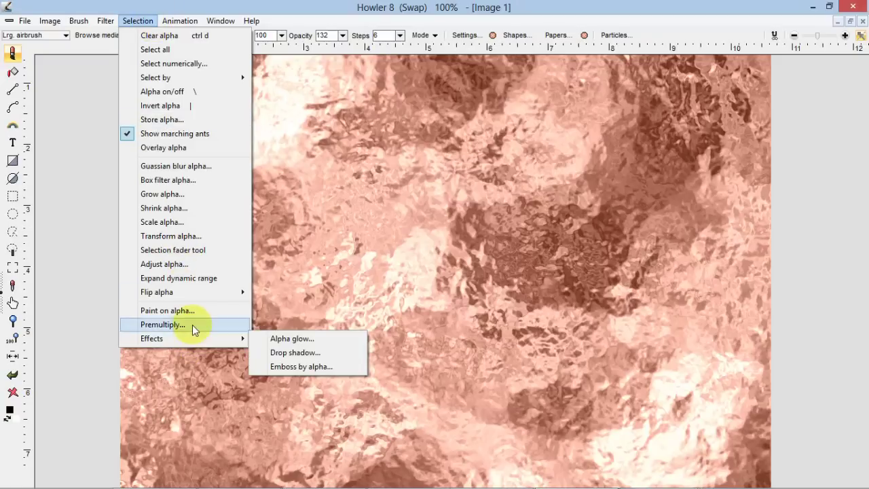
{"action": "left_click", "coordinate": [192, 313]}
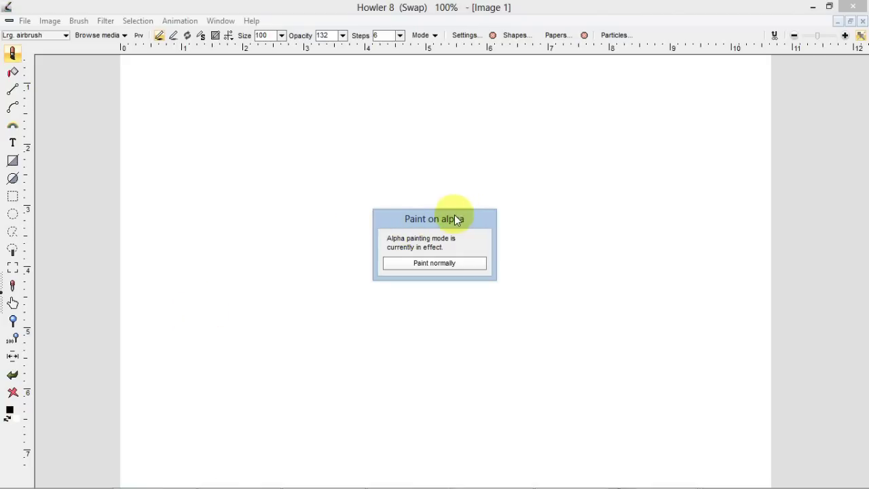
{"action": "left_click_drag", "start_coordinate": [454, 218], "coordinate": [764, 118]}
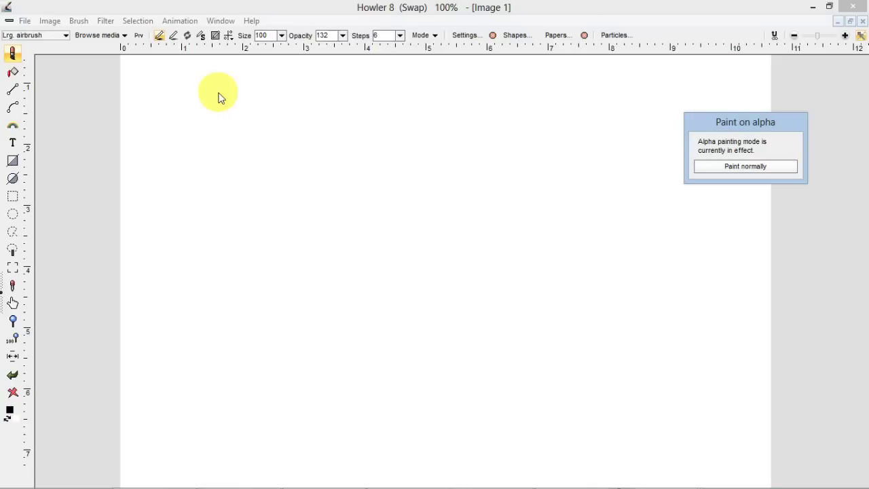
Step: Fill the alpha channel with Plasma noise in Grays at scale 5
{"action": "left_click", "coordinate": [106, 21]}
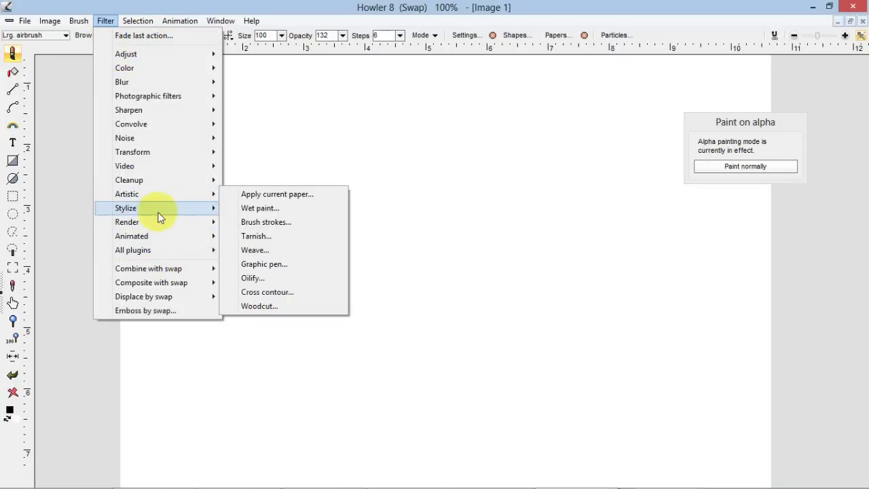
{"action": "mouse_move", "coordinate": [159, 222]}
{"action": "left_click", "coordinate": [258, 222]}
{"action": "left_click_drag", "start_coordinate": [455, 231], "coordinate": [446, 230]}
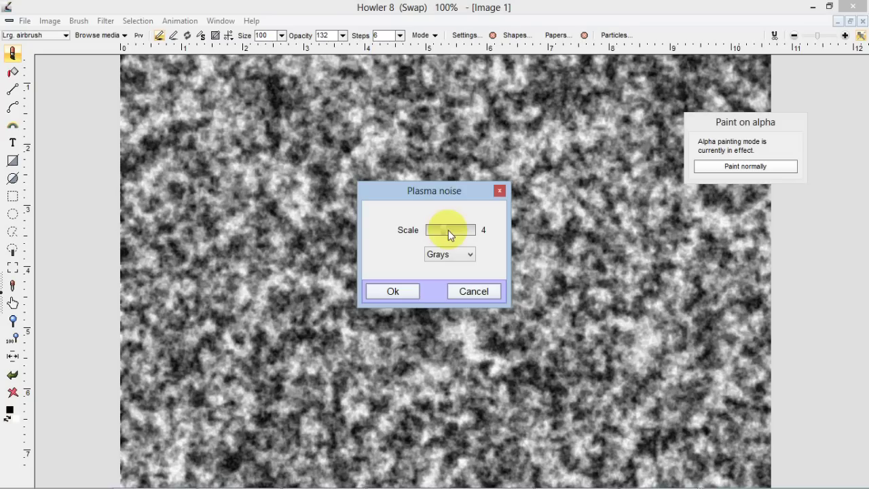
{"action": "left_click_drag", "start_coordinate": [448, 231], "coordinate": [453, 232]}
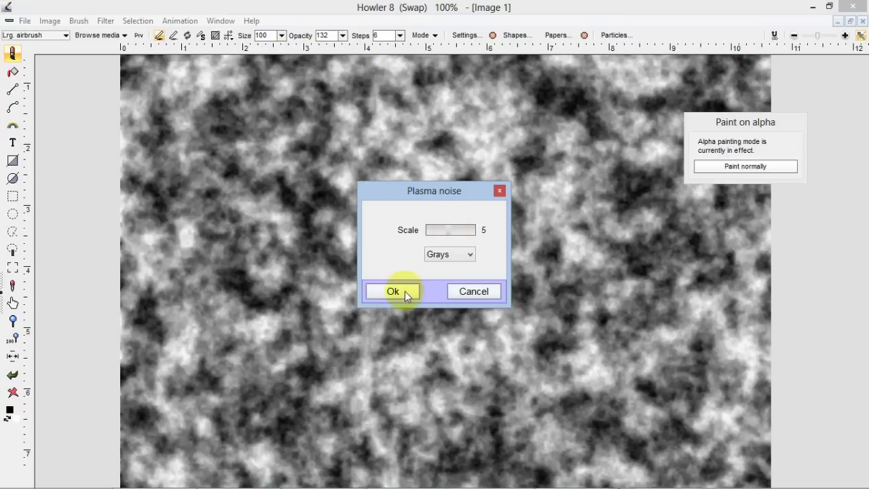
{"action": "left_click", "coordinate": [393, 291]}
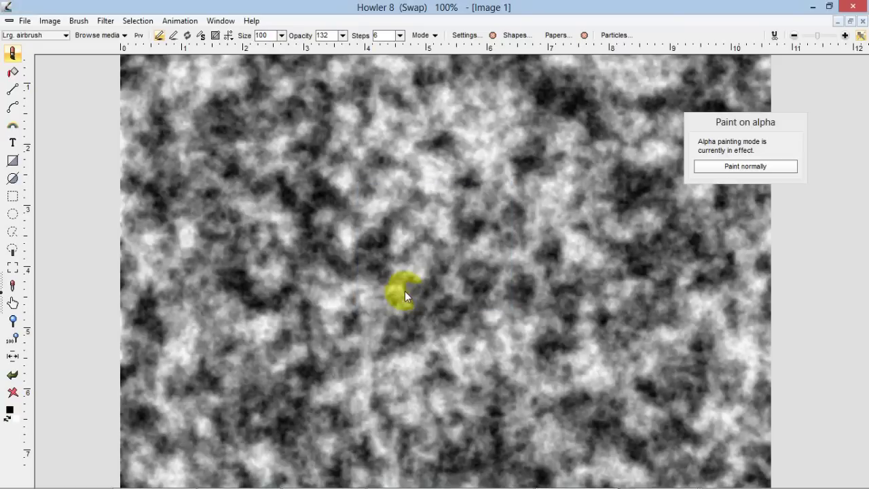
Step: Try to harden the alpha noise by pulling the black and white input levels inward, and undo the levels adjustment
{"action": "left_click", "coordinate": [105, 20]}
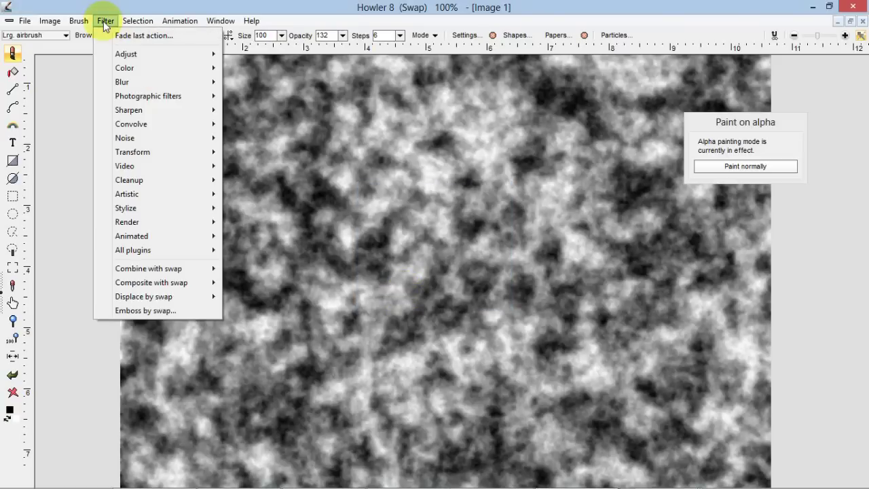
{"action": "mouse_move", "coordinate": [125, 54]}
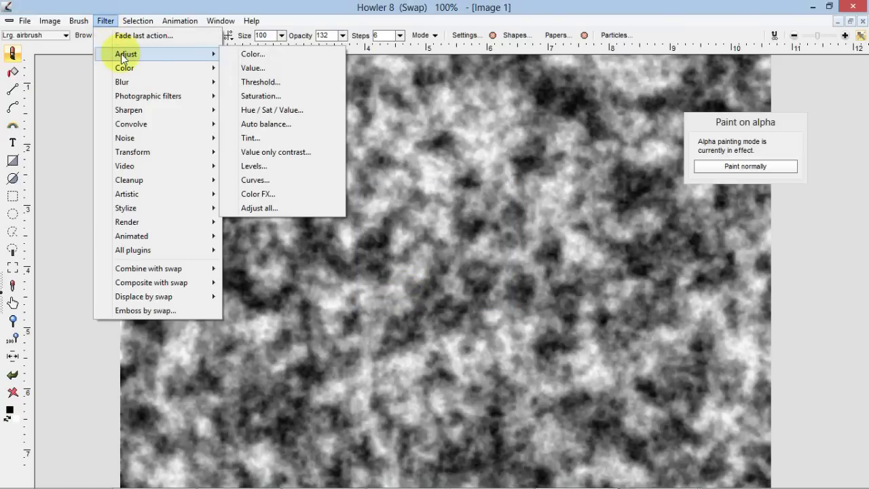
{"action": "left_click", "coordinate": [276, 166]}
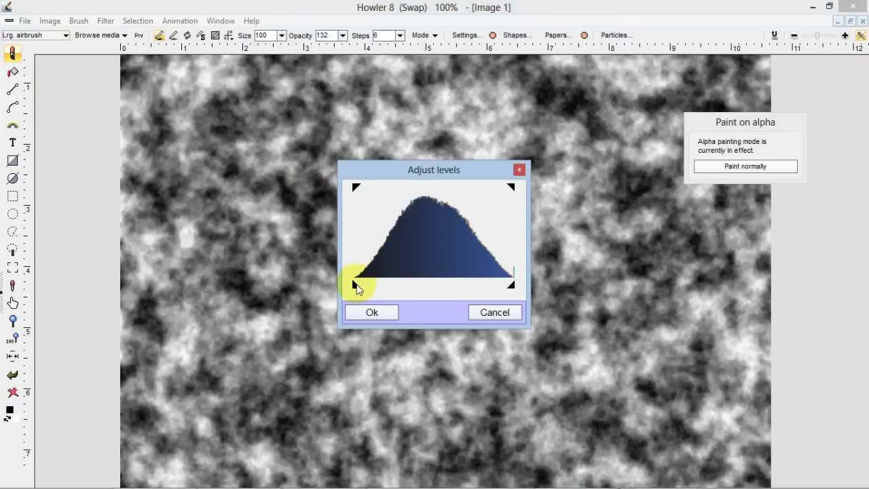
{"action": "left_click_drag", "start_coordinate": [355, 284], "coordinate": [406, 287]}
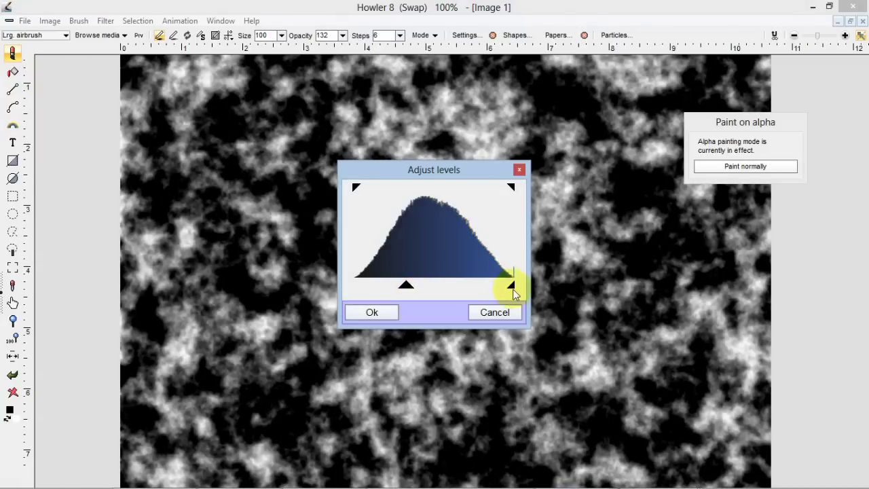
{"action": "left_click_drag", "start_coordinate": [509, 288], "coordinate": [444, 289]}
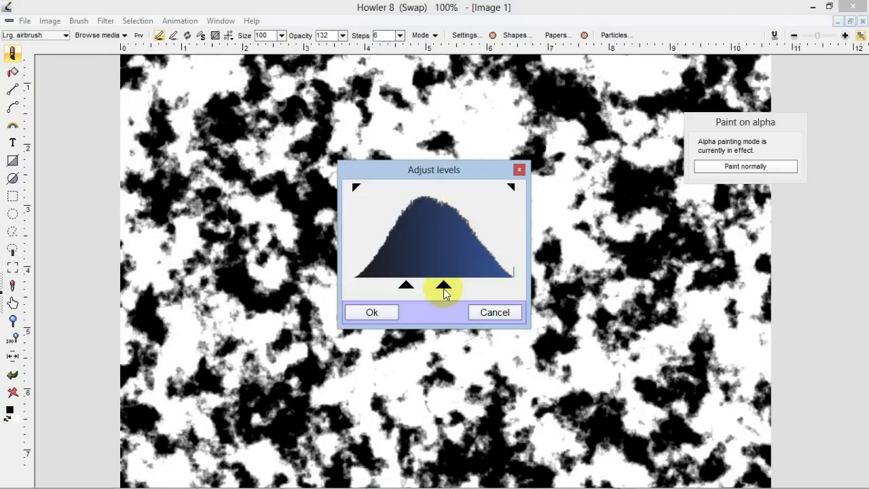
{"action": "left_click", "coordinate": [385, 308]}
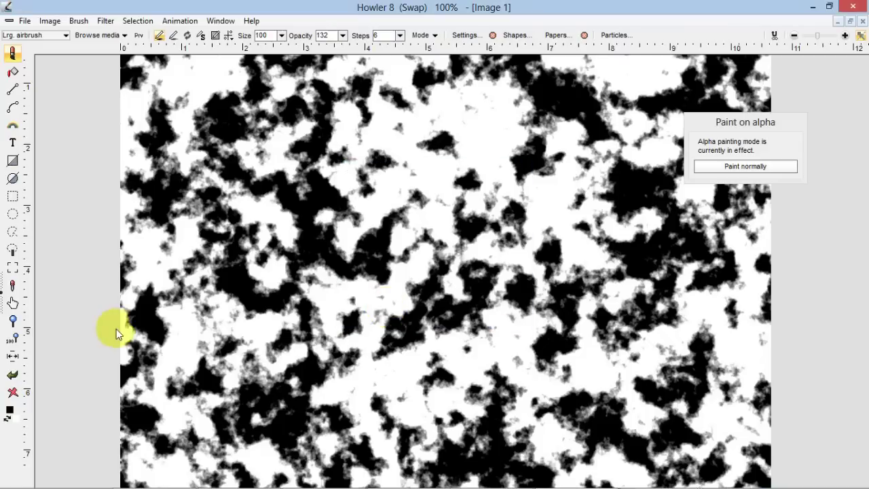
{"action": "left_click", "coordinate": [12, 374]}
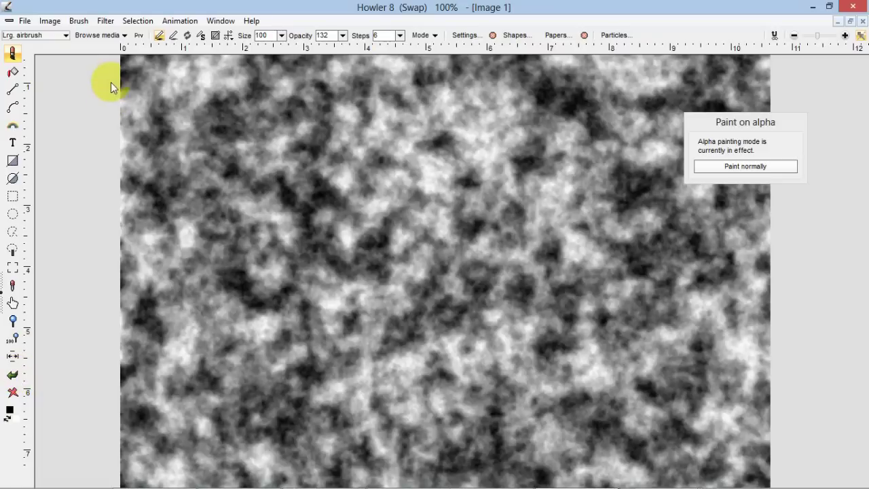
Step: Raise the contrast of the alpha noise to 166 with the Adjust value filter
{"action": "left_click", "coordinate": [105, 20]}
{"action": "mouse_move", "coordinate": [122, 54]}
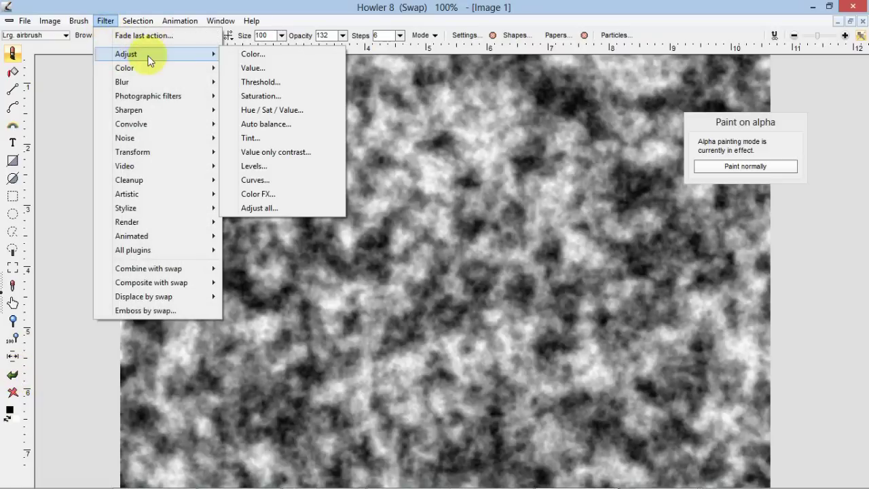
{"action": "left_click", "coordinate": [262, 69]}
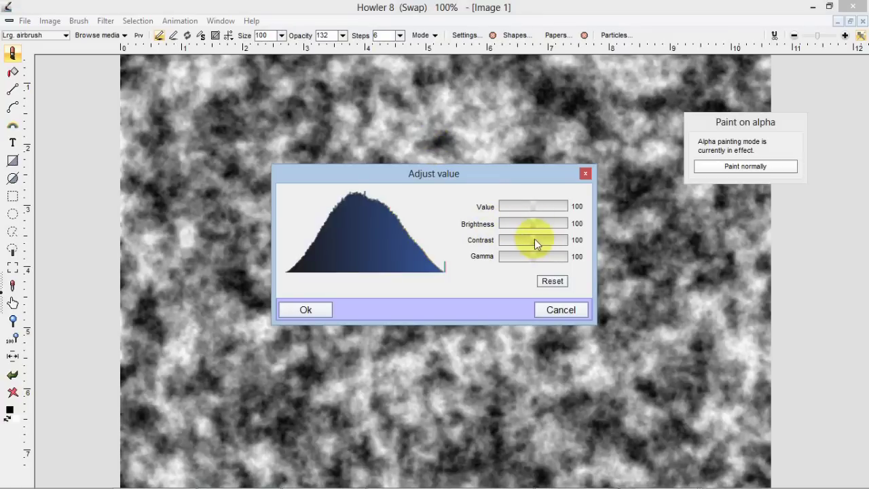
{"action": "left_click_drag", "start_coordinate": [534, 238], "coordinate": [555, 240]}
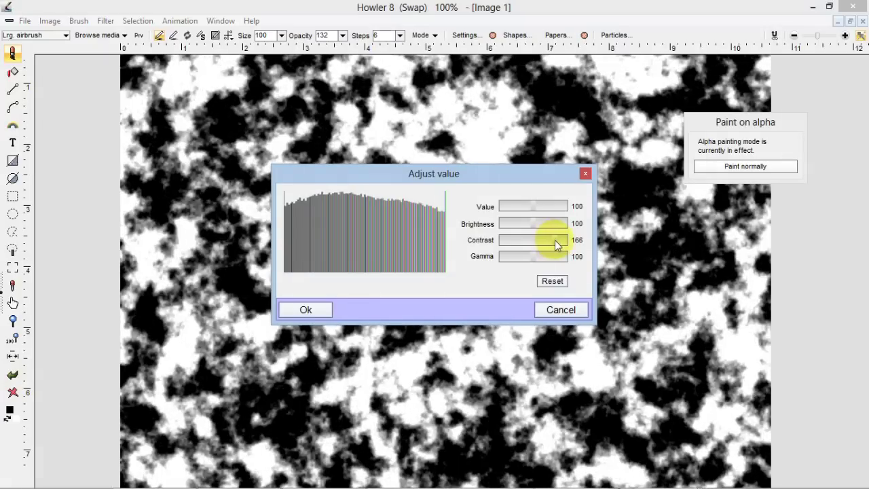
{"action": "left_click", "coordinate": [332, 312]}
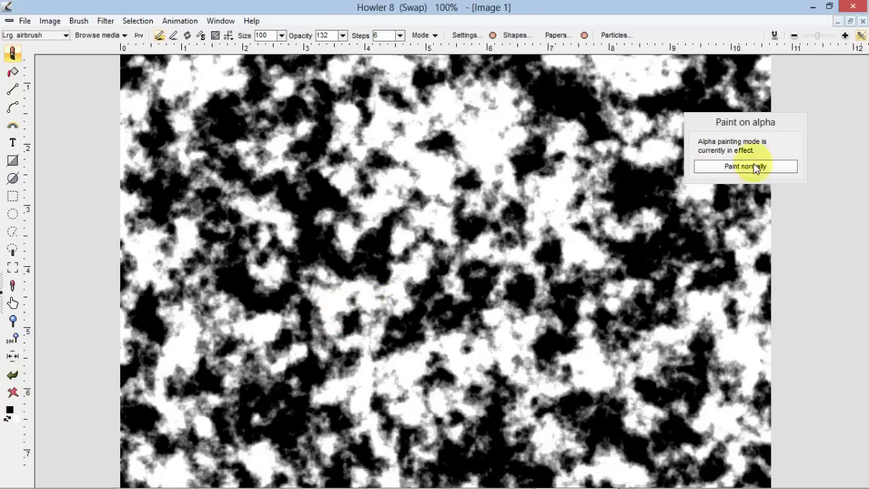